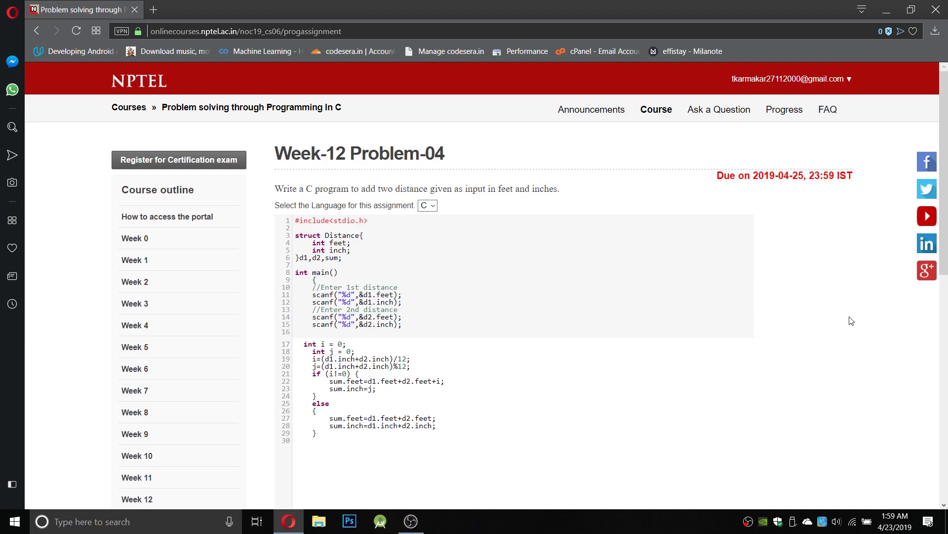
# Step: Jump to the Week-12 Problem-04 sample test cases and launch Windows Calculator beside them
pyautogui.press('End')
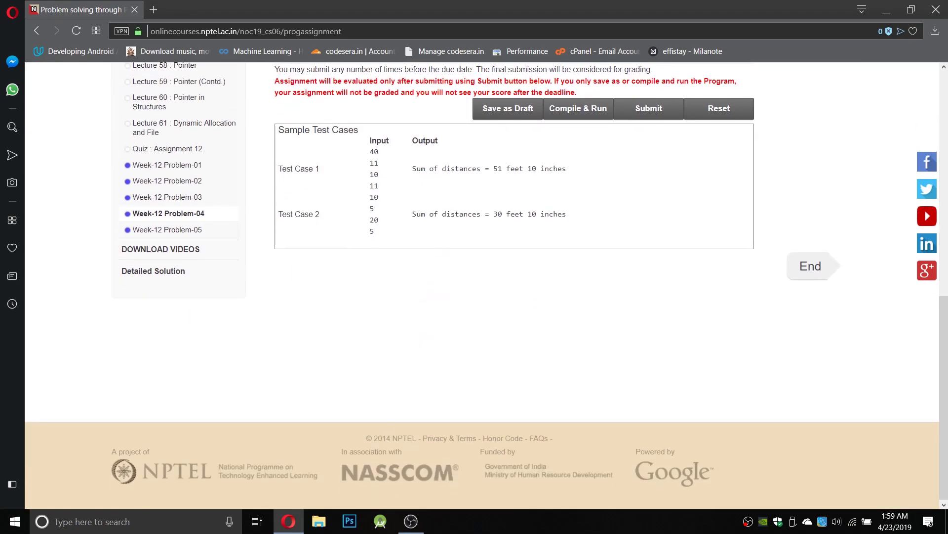
pyautogui.press('XF86Calculator')
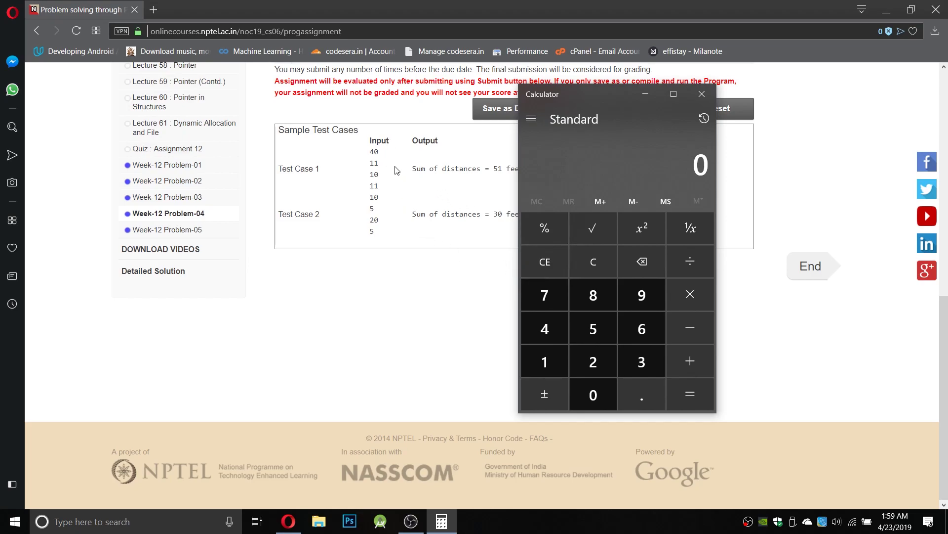
# Step: Add the two 11-inch values from Test Case 1 in Calculator to get 22
pyautogui.doubleClick(377, 162)
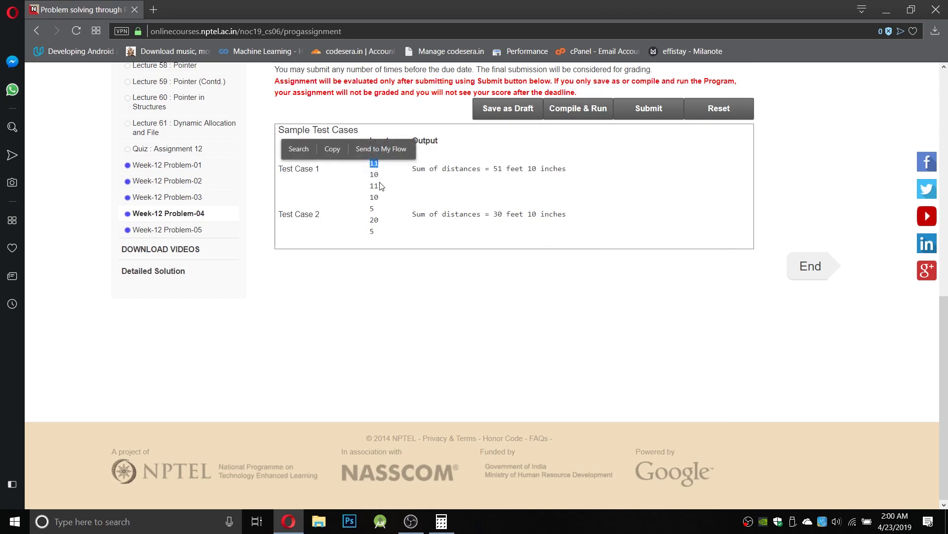
pyautogui.click(441, 522)
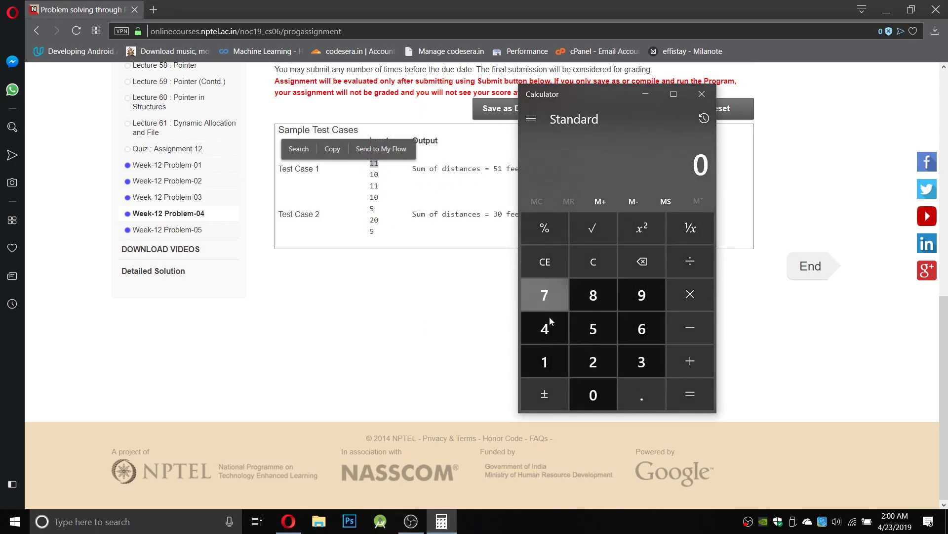
pyautogui.doubleClick(547, 363)
pyautogui.click(690, 361)
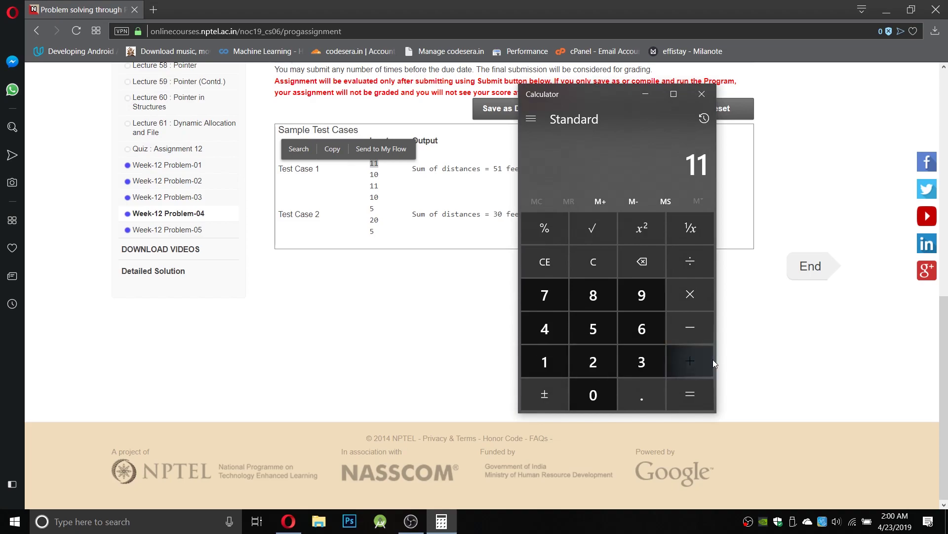
pyautogui.doubleClick(545, 361)
pyautogui.click(707, 402)
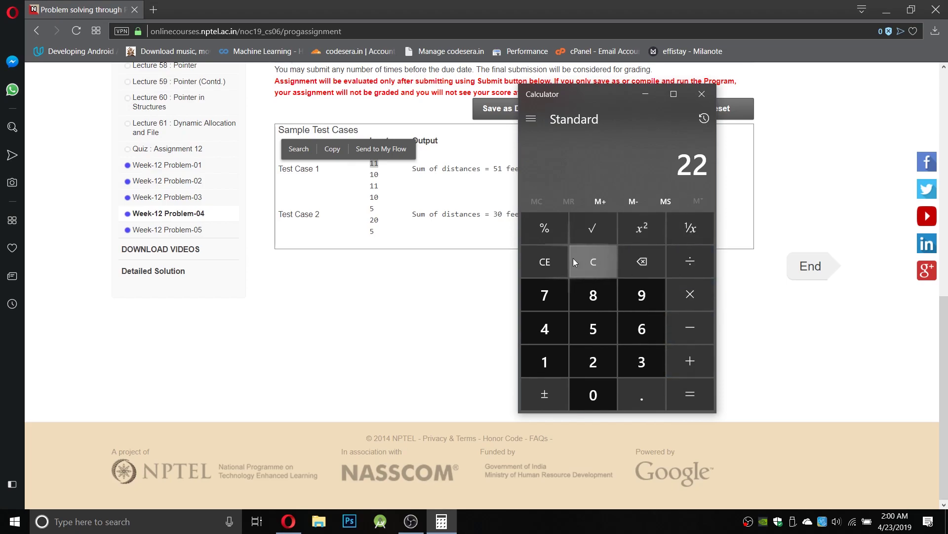
# Step: Divide the 22-inch total by 12 to get 1.8333 feet
pyautogui.click(682, 267)
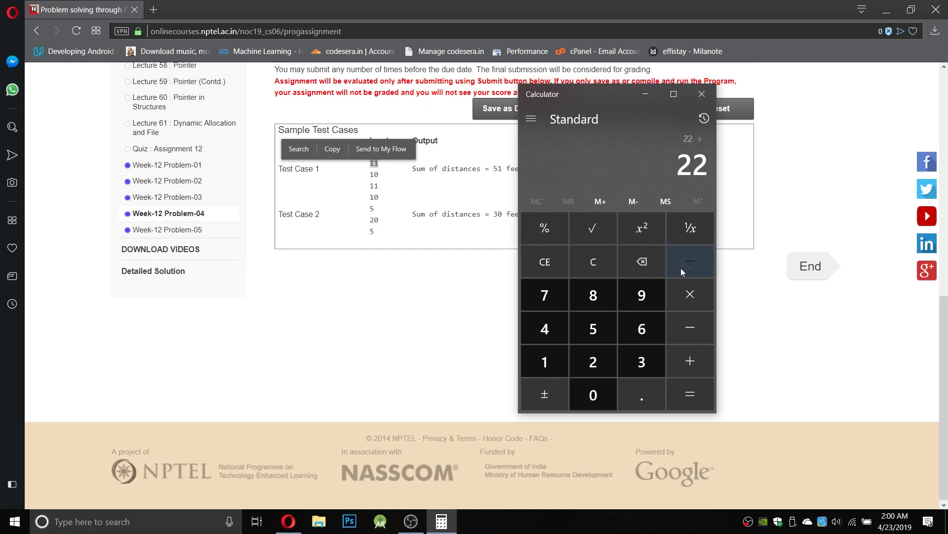
pyautogui.click(543, 365)
pyautogui.click(594, 364)
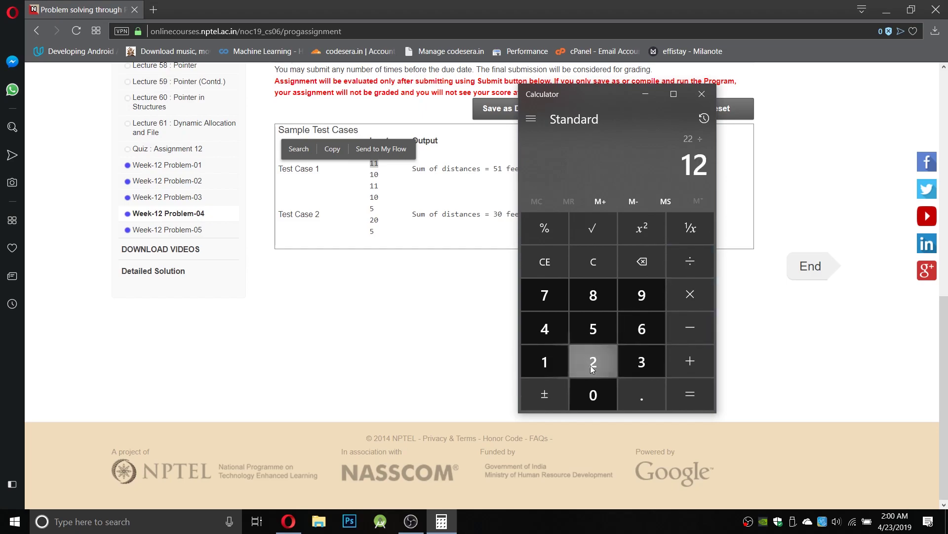
pyautogui.click(686, 395)
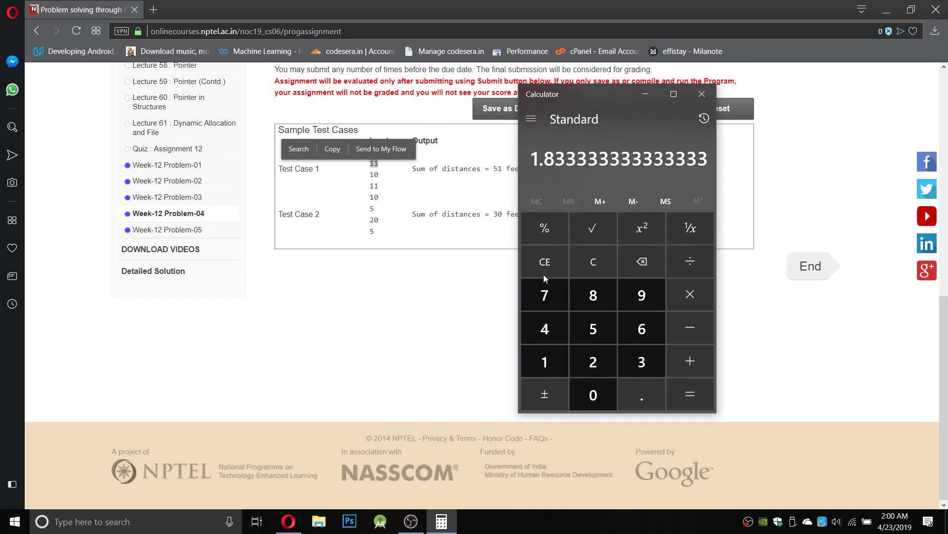
# Step: Clear the Calculator result and leftover expression, then close the Calculator
pyautogui.click(635, 267)
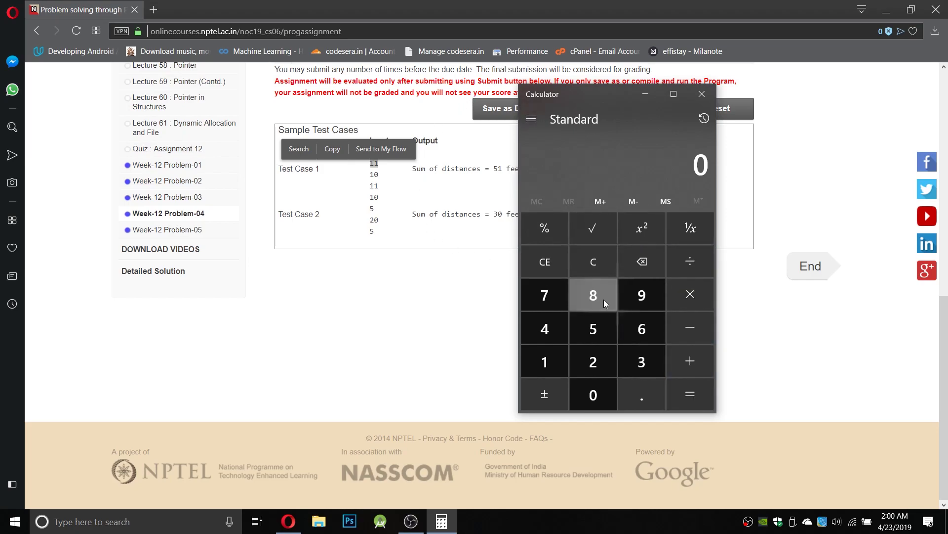
pyautogui.click(582, 361)
pyautogui.click(582, 362)
pyautogui.click(549, 228)
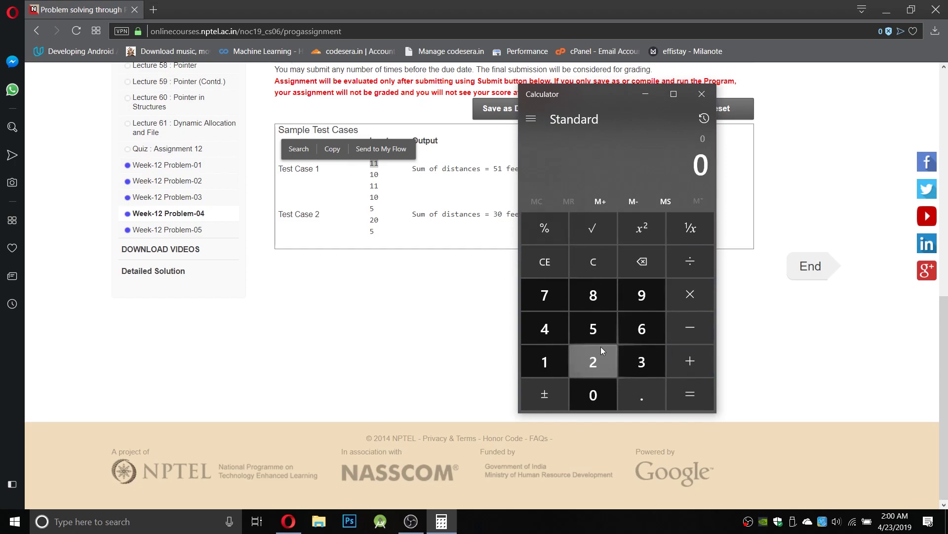
pyautogui.click(685, 270)
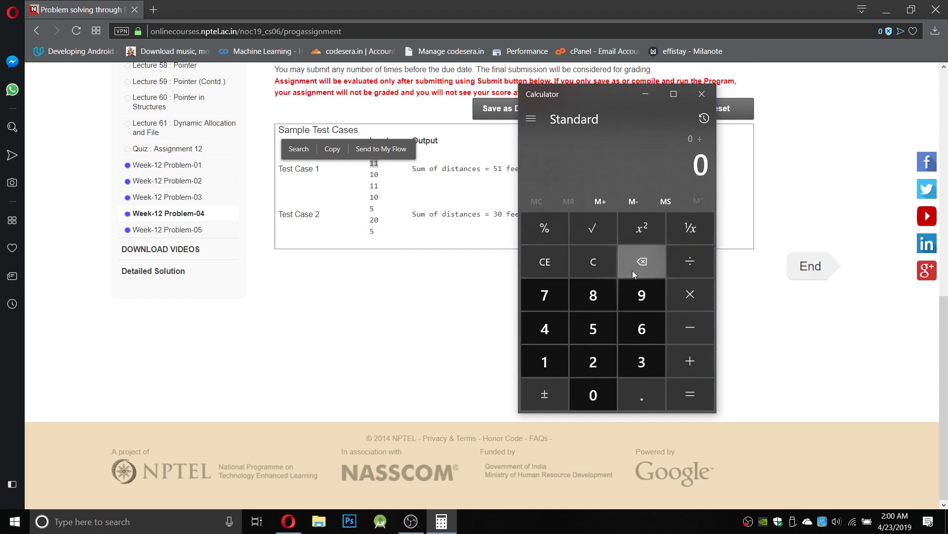
pyautogui.click(594, 269)
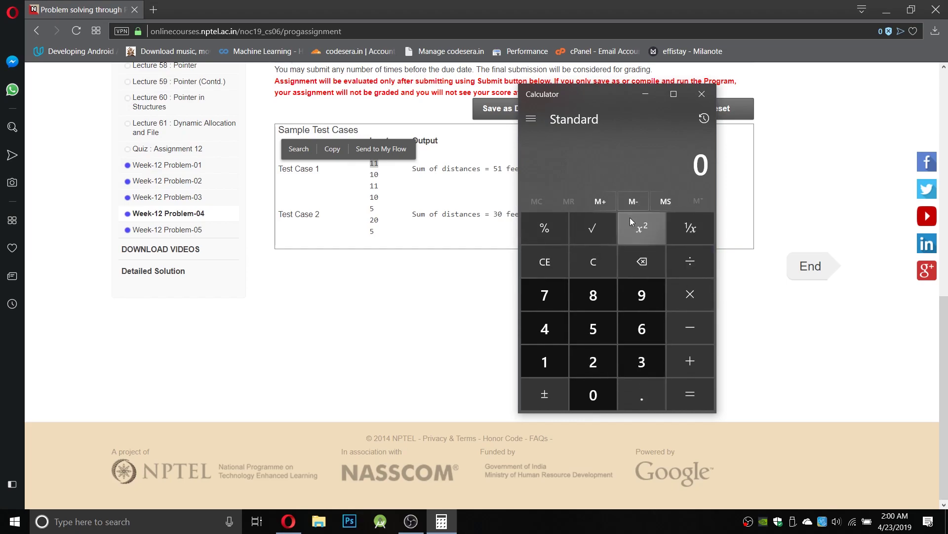
pyautogui.click(703, 96)
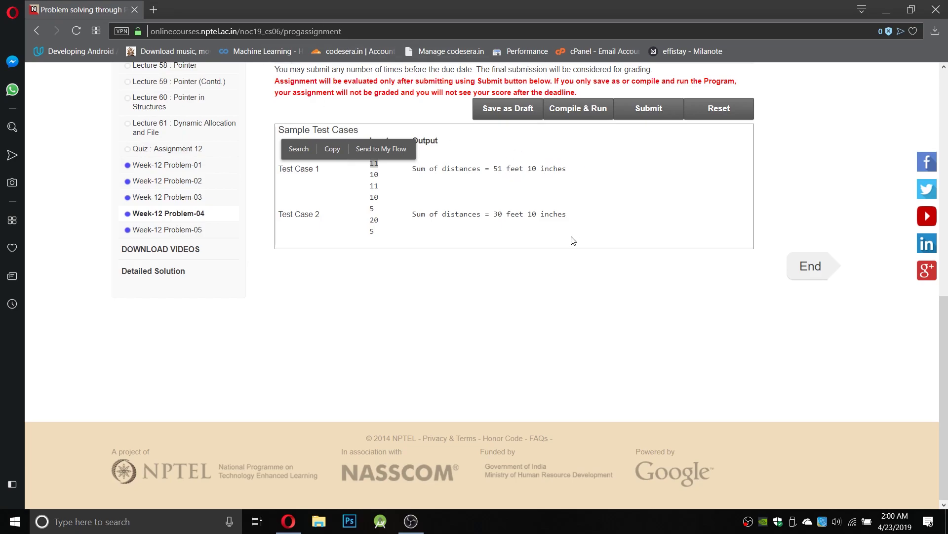
pyautogui.scroll(1, 573, 241)
pyautogui.scroll(1, 551, 294)
pyautogui.scroll(5, 544, 331)
pyautogui.scroll(-1, 525, 358)
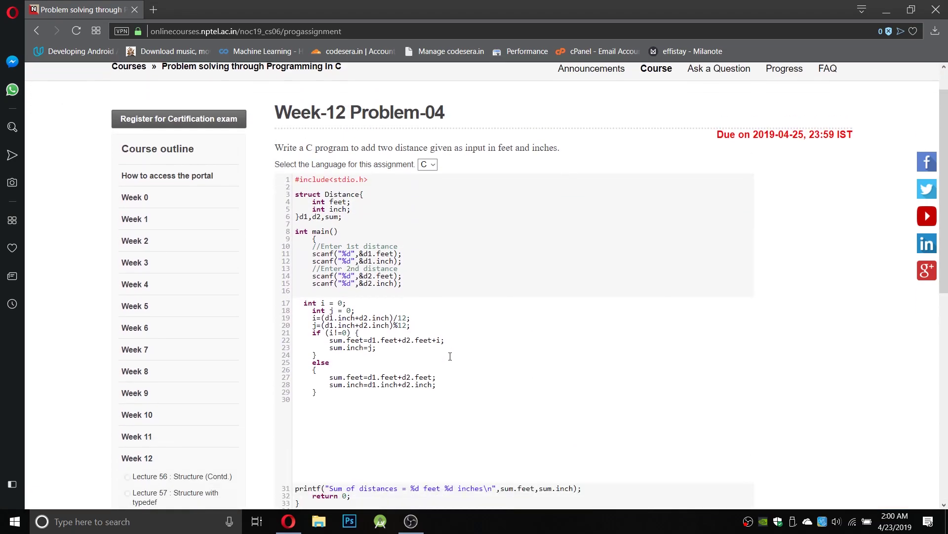
pyautogui.scroll(-1, 449, 356)
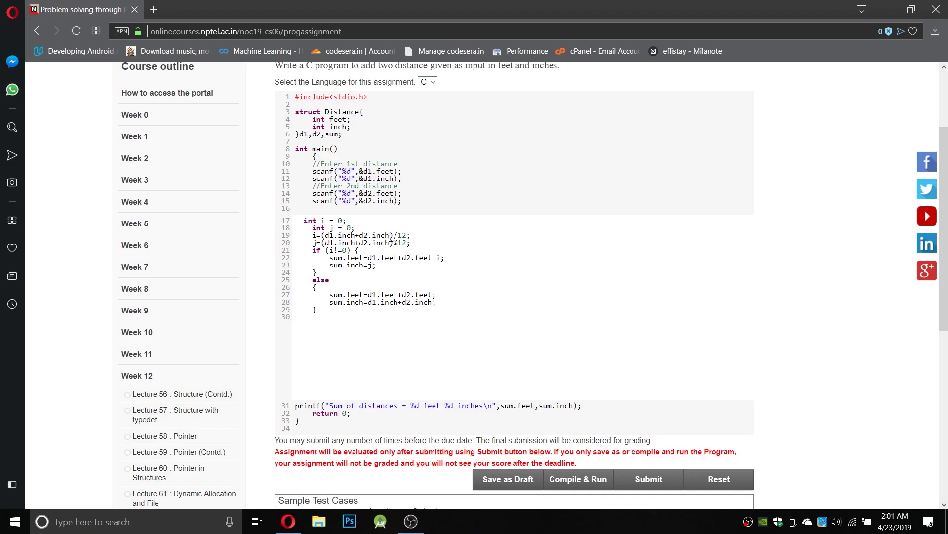
pyautogui.press('End')
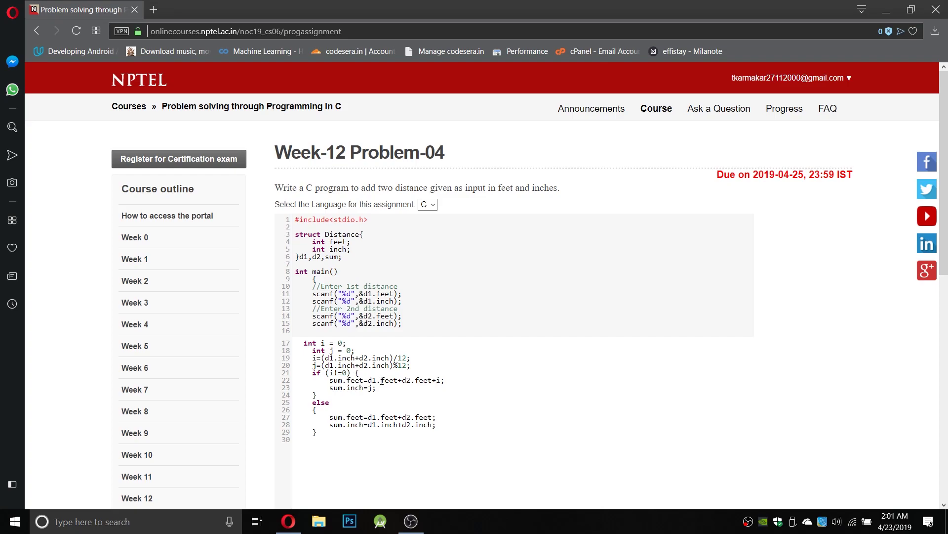
pyautogui.scroll(-1, 353, 393)
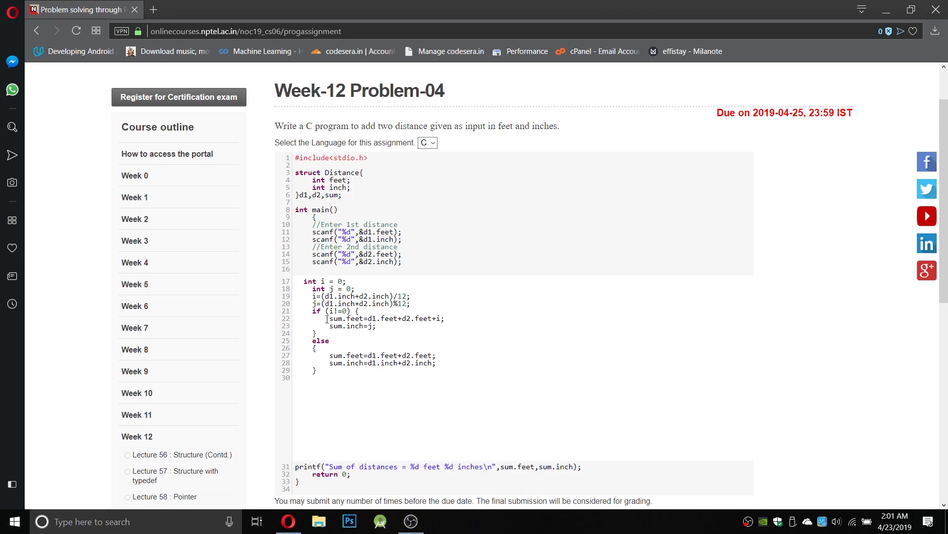
pyautogui.moveTo(330, 327); pyautogui.dragTo(377, 327)
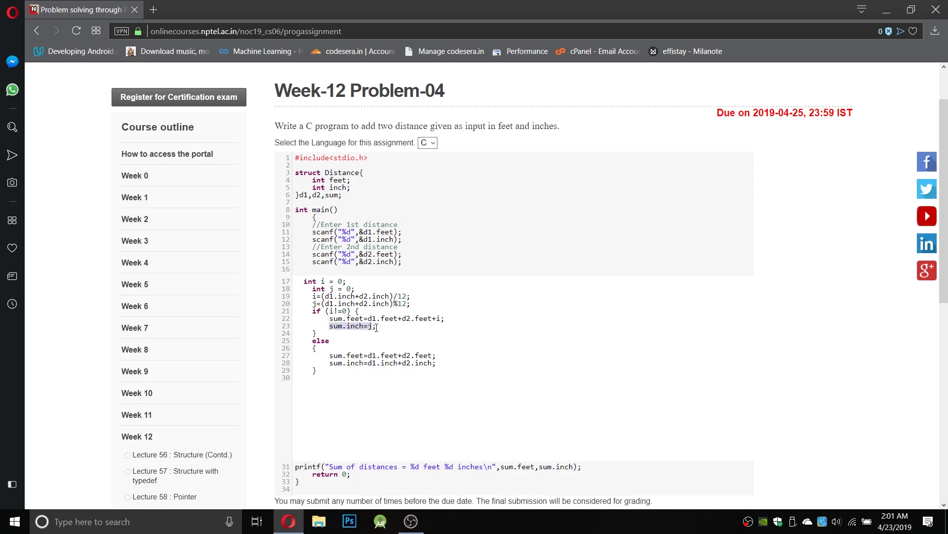
pyautogui.click(345, 348)
pyautogui.hotkey('shift', 'Up')
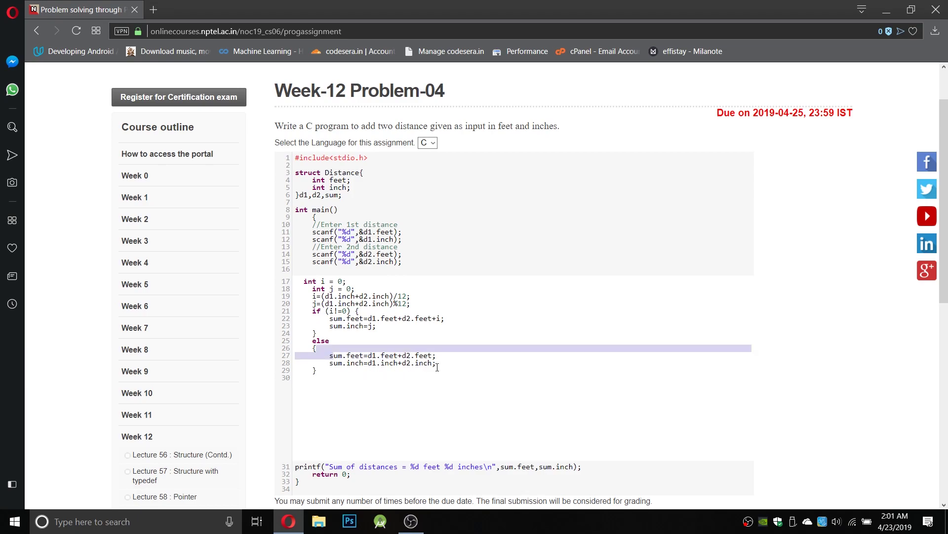
pyautogui.click(469, 375)
pyautogui.scroll(-5, 466, 366)
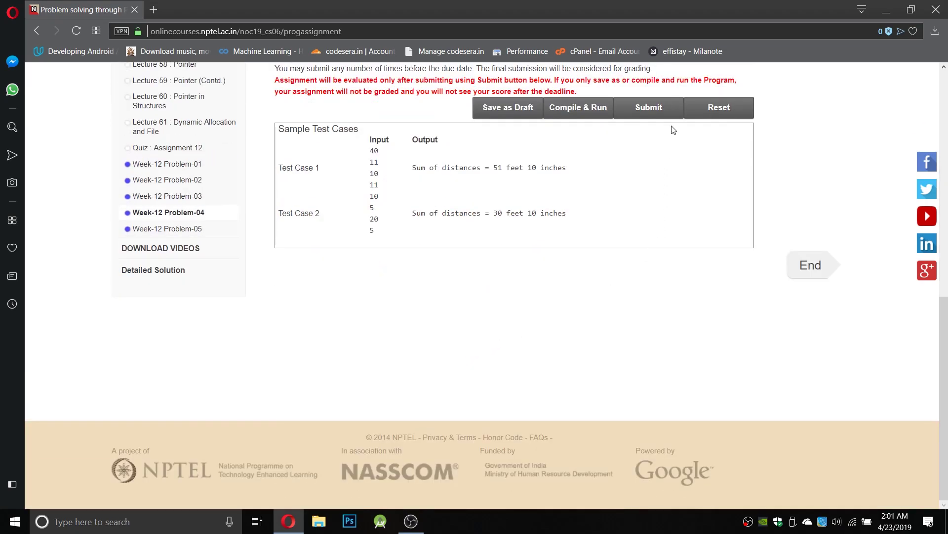
# Step: Compile and run the Problem-04 feet-and-inches program, then submit it for a 100/100 score
pyautogui.click(609, 111)
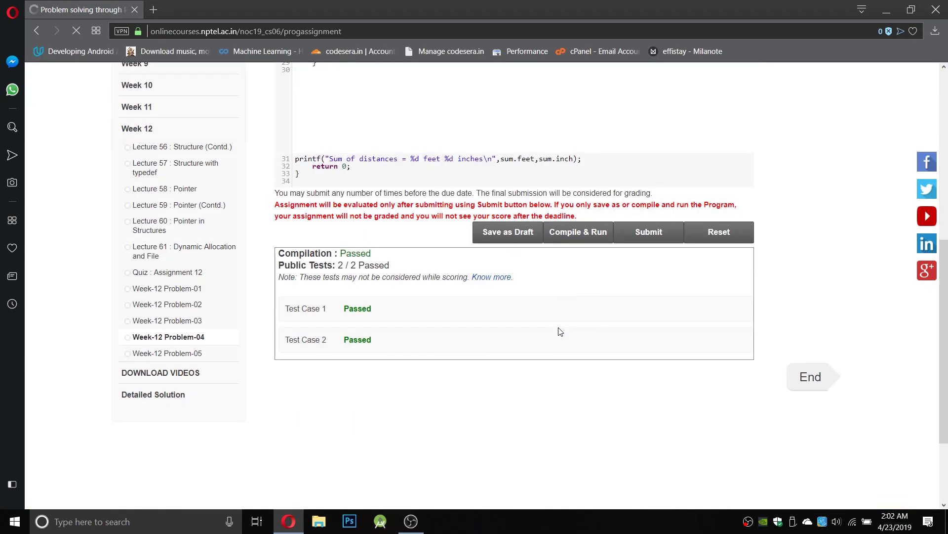
pyautogui.click(634, 233)
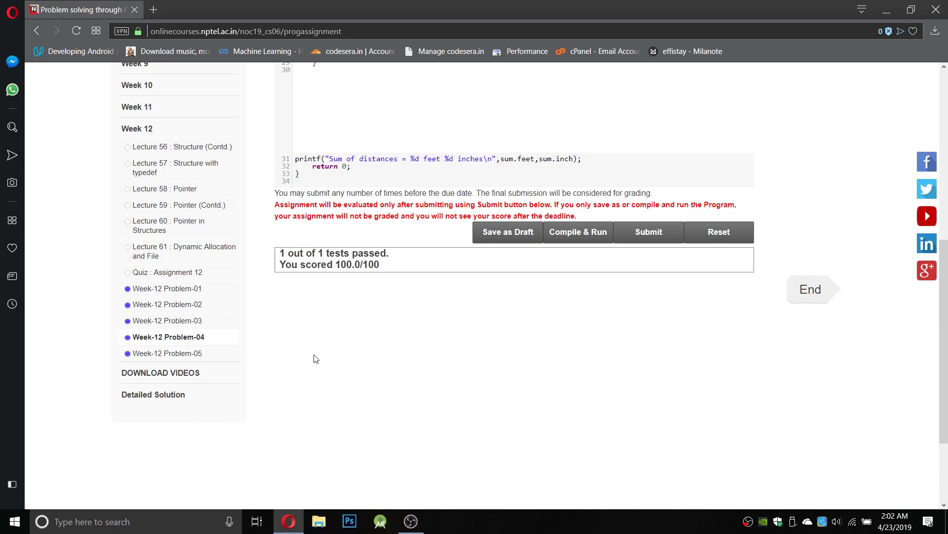
# Step: Open Week-12 Problem-05 and highlight the printed array element and comma on line 36
pyautogui.click(204, 354)
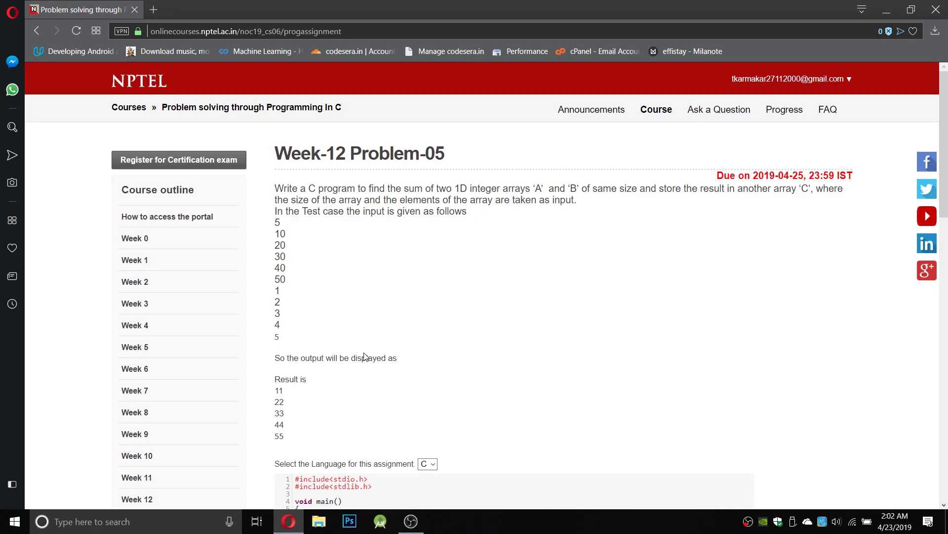
pyautogui.scroll(-5, 364, 358)
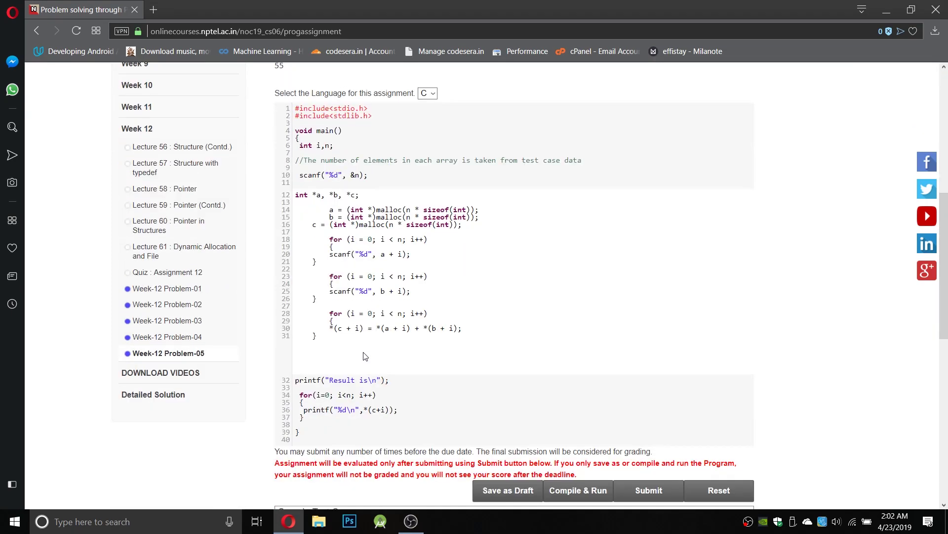
pyautogui.scroll(-1, 363, 355)
pyautogui.scroll(-1, 364, 352)
pyautogui.scroll(1, 365, 352)
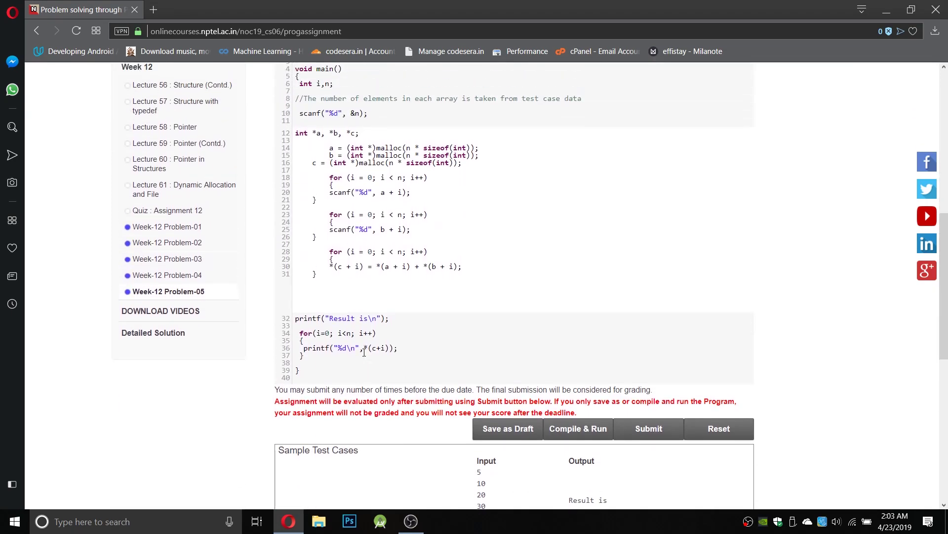
pyautogui.scroll(1, 363, 353)
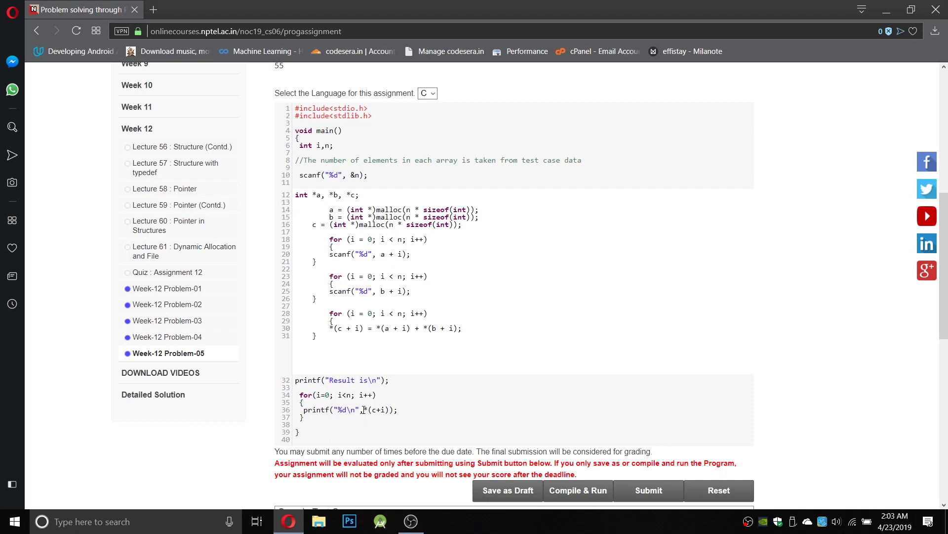
pyautogui.moveTo(364, 409); pyautogui.dragTo(391, 409)
pyautogui.moveTo(361, 409); pyautogui.dragTo(388, 409)
pyautogui.click(397, 410)
# Step: Highlight the pointer declarations, array a's malloc, the second-array read loop, and the a+b sum
pyautogui.moveTo(317, 194); pyautogui.dragTo(356, 195)
pyautogui.moveTo(331, 210); pyautogui.dragTo(481, 211)
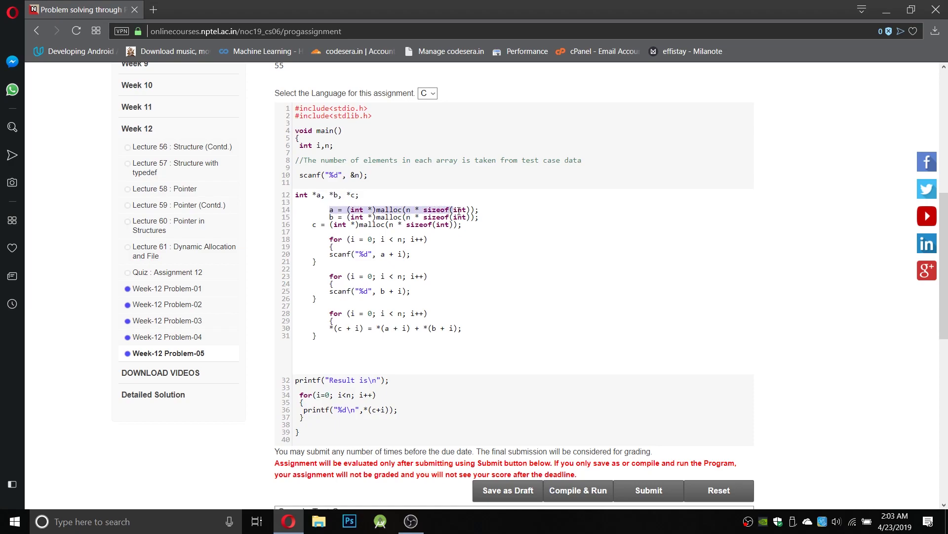
pyautogui.click(481, 212)
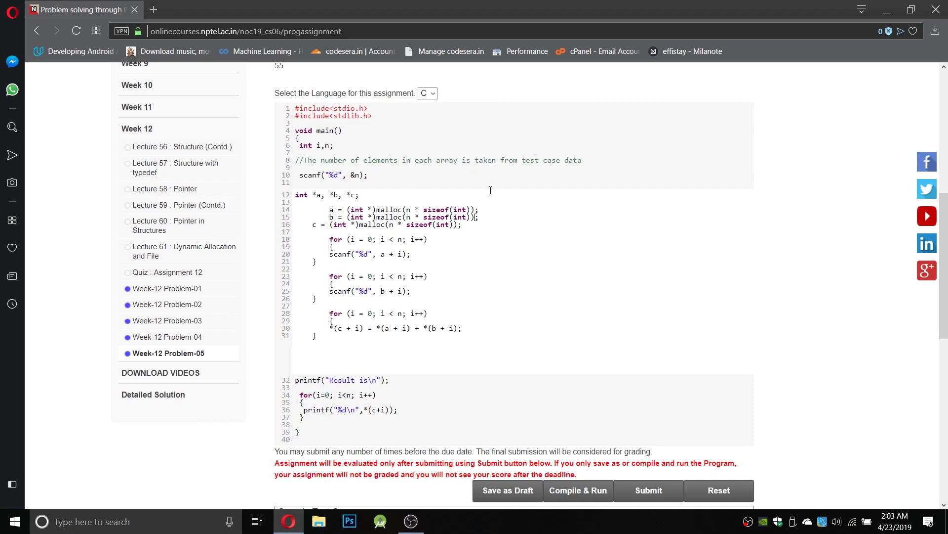
pyautogui.moveTo(319, 263); pyautogui.dragTo(444, 286)
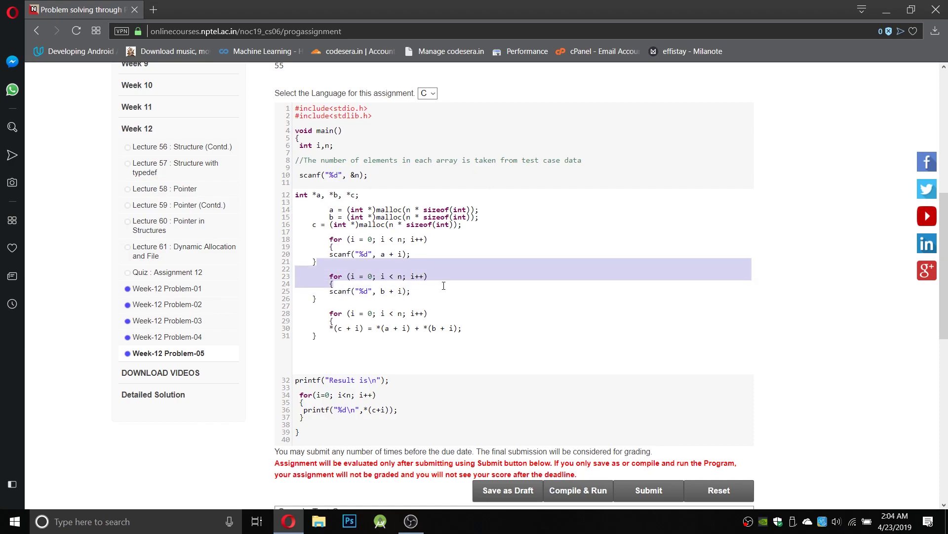
pyautogui.scroll(-3, 443, 287)
pyautogui.scroll(2, 358, 255)
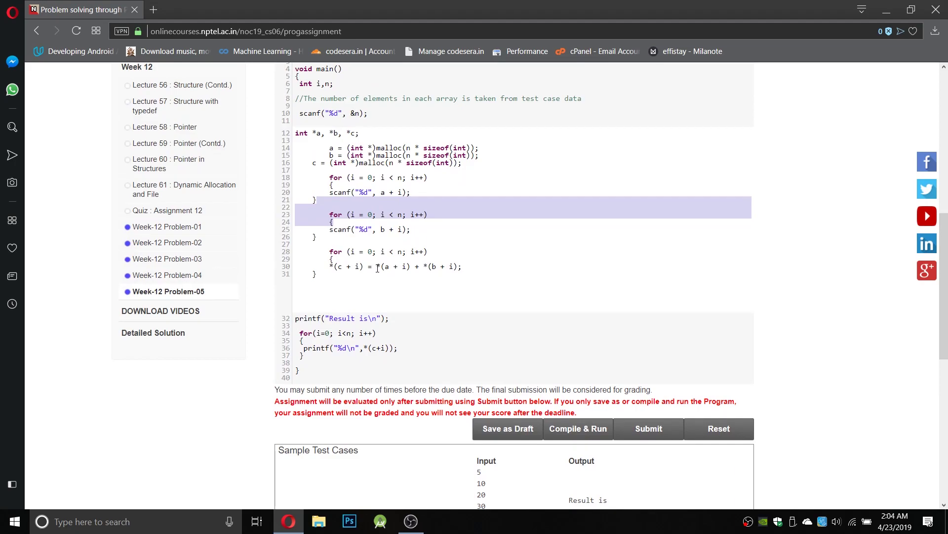
pyautogui.moveTo(377, 267); pyautogui.dragTo(413, 269)
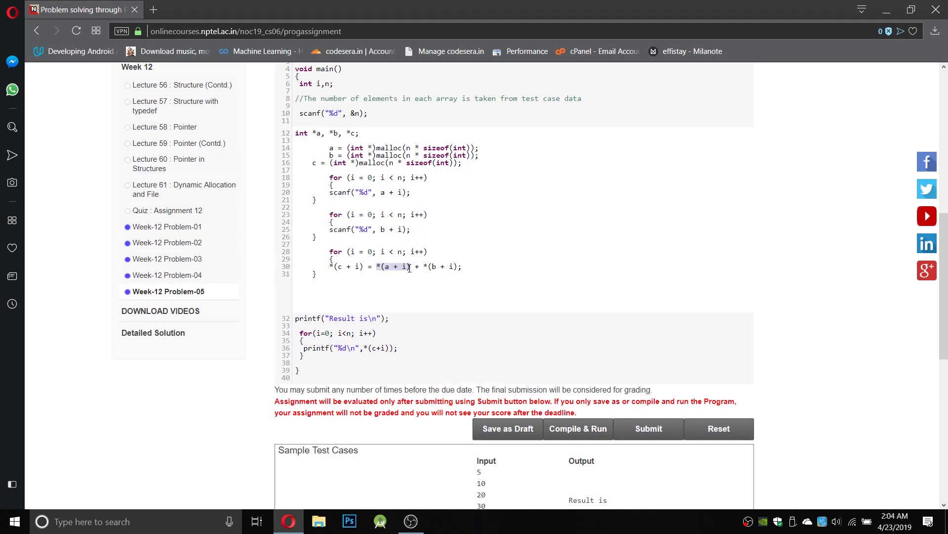
pyautogui.moveTo(423, 267); pyautogui.dragTo(462, 267)
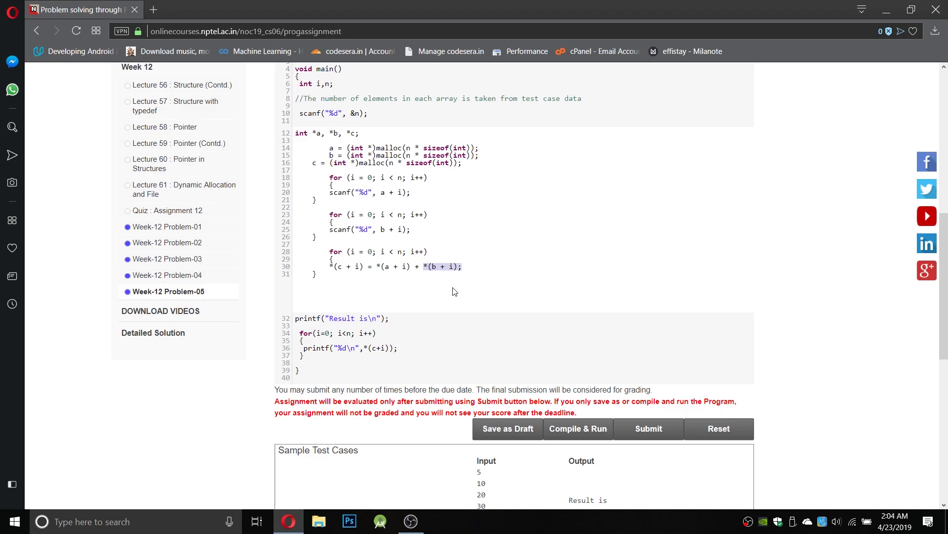
pyautogui.scroll(-5, 469, 343)
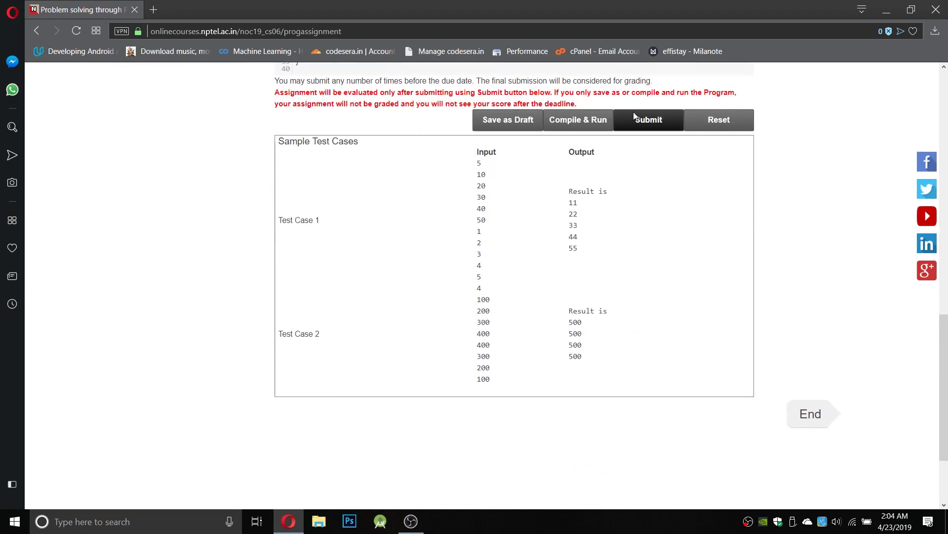
# Step: Pass both public tests, submit Problem-05 for 100/100, and highlight result-printing lines 32–40
pyautogui.click(597, 127)
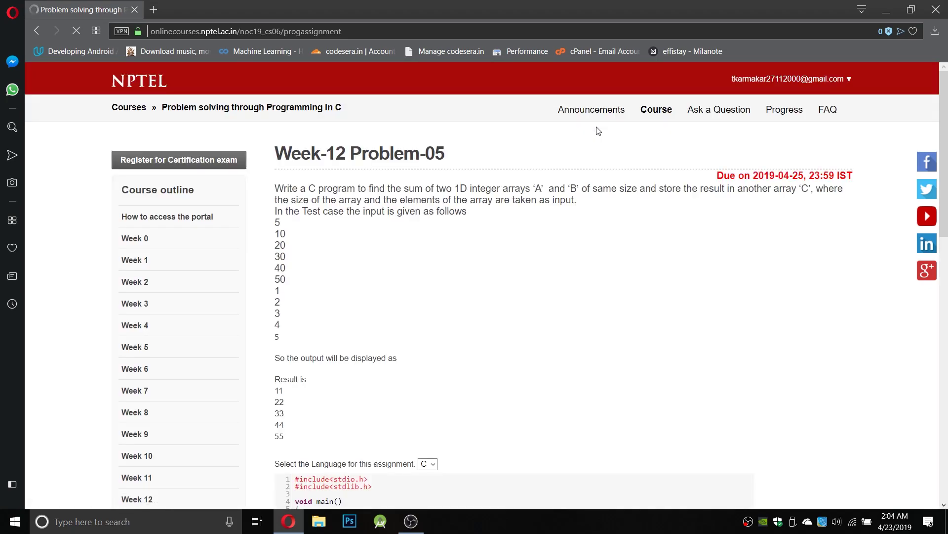
pyautogui.scroll(-1, 566, 195)
pyautogui.scroll(-15, 585, 230)
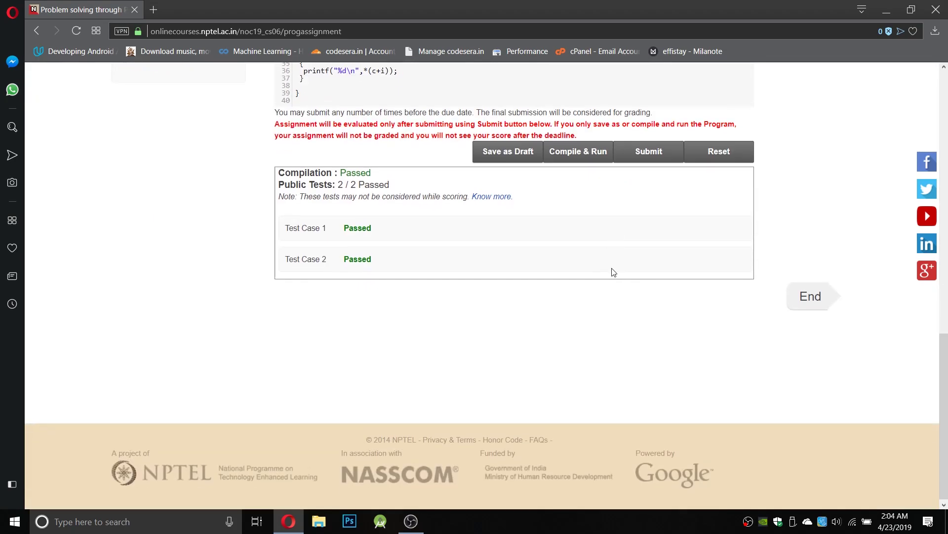
pyautogui.click(670, 148)
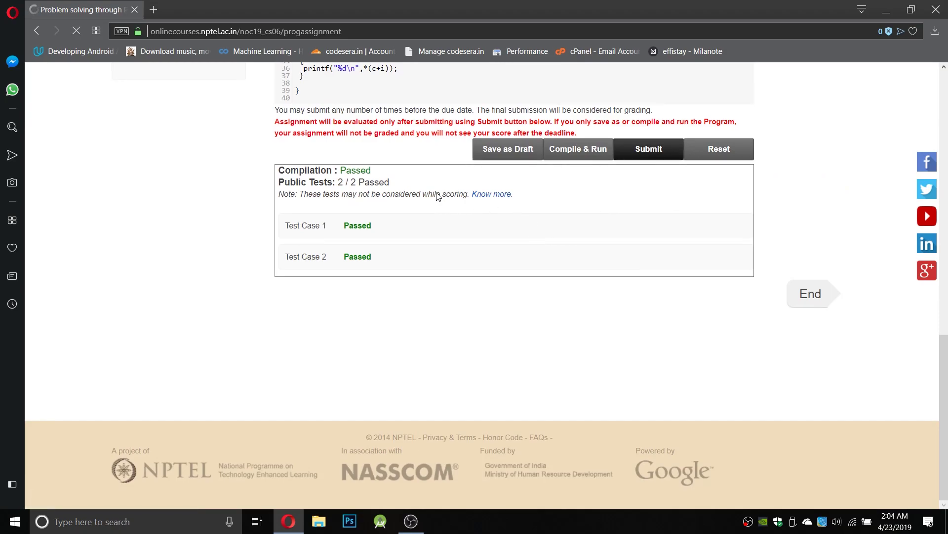
pyautogui.scroll(-3, 437, 192)
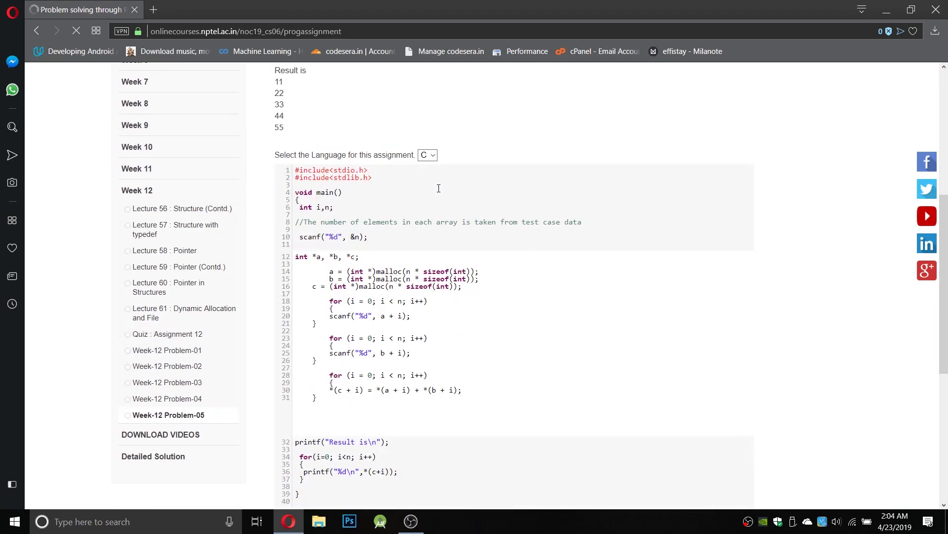
pyautogui.press('End')
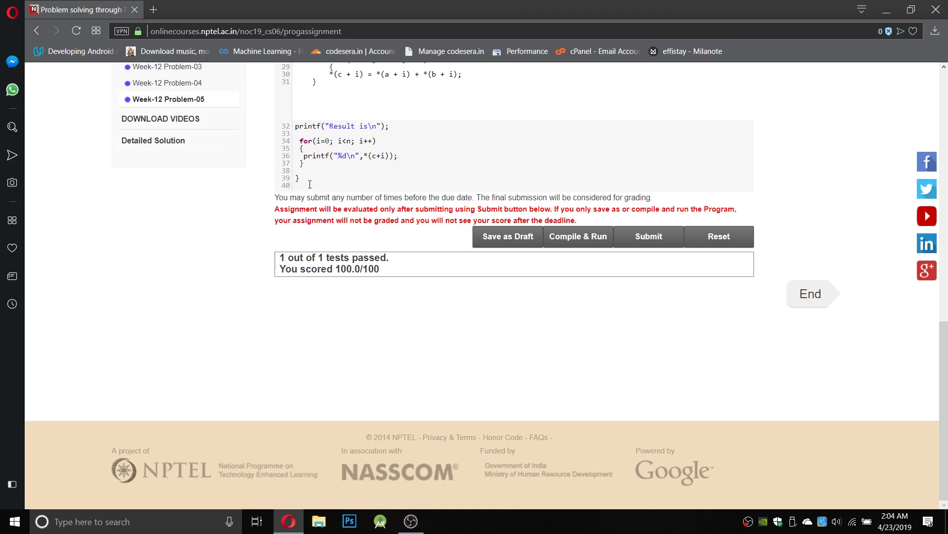
pyautogui.moveTo(309, 183); pyautogui.dragTo(294, 128)
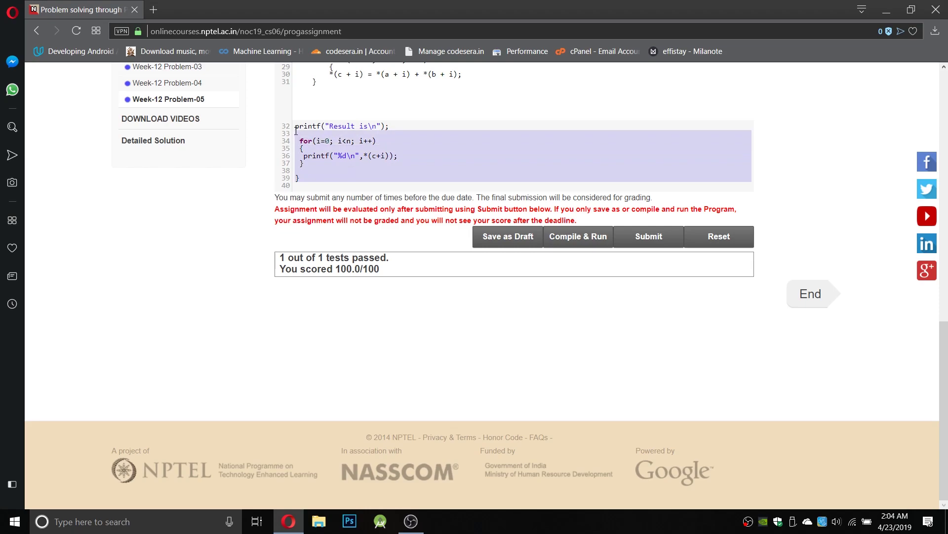